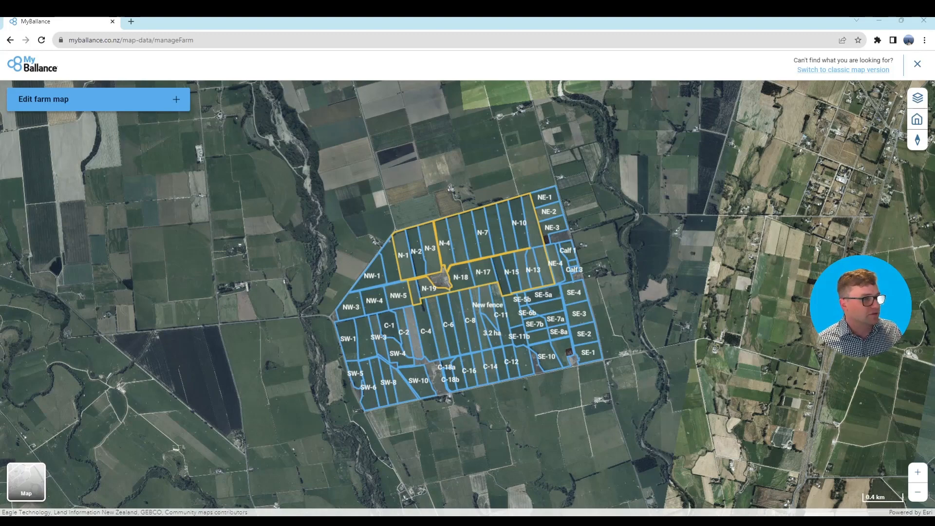
Draw a new L-shaped paddock of about 17.36 ha across the road east of NE-3 and the Calf paddocks
{"action": "left_click", "coordinate": [177, 100]}
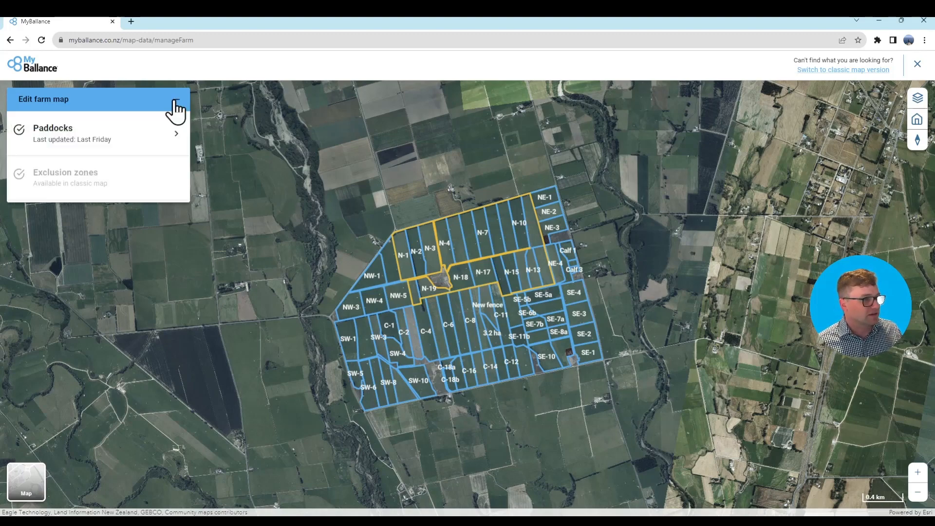
{"action": "left_click", "coordinate": [130, 136]}
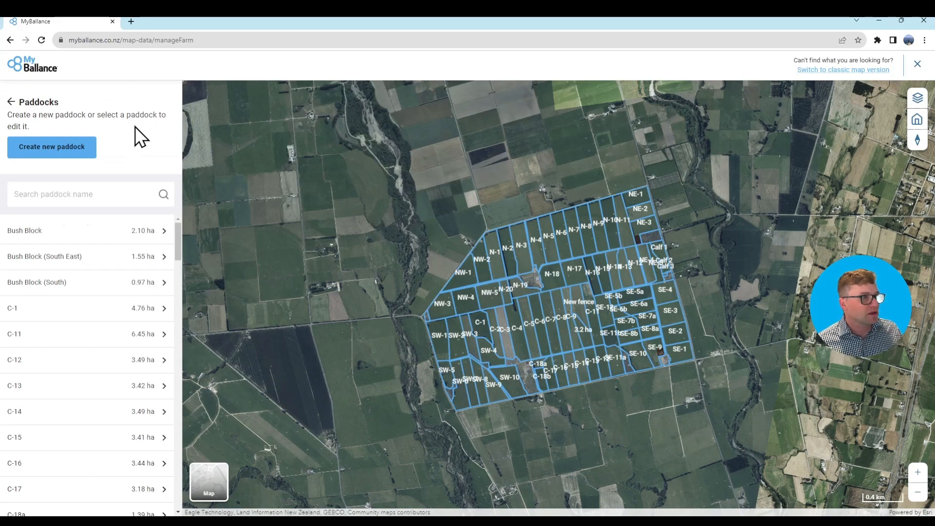
{"action": "left_click", "coordinate": [64, 155]}
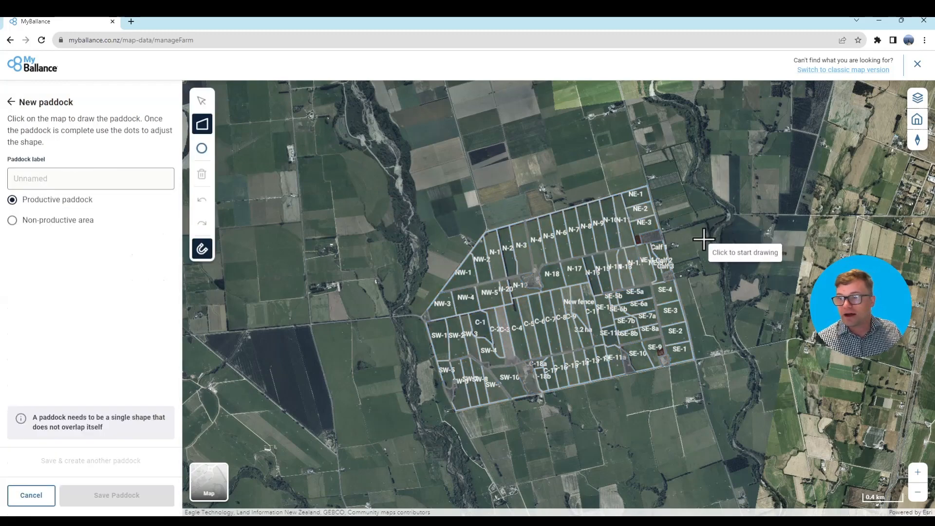
{"action": "scroll", "coordinate": [672, 228], "scroll_direction": "up", "scroll_amount": 3}
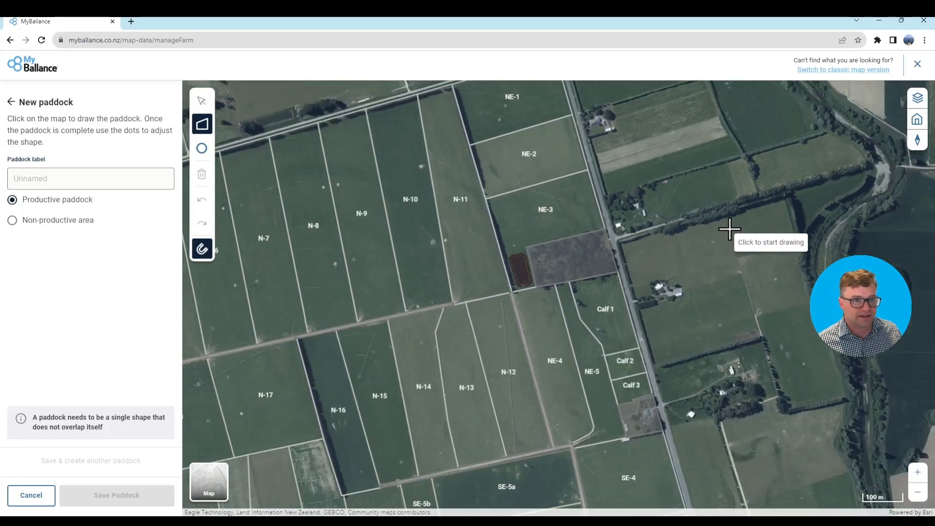
{"action": "left_click", "coordinate": [618, 243]}
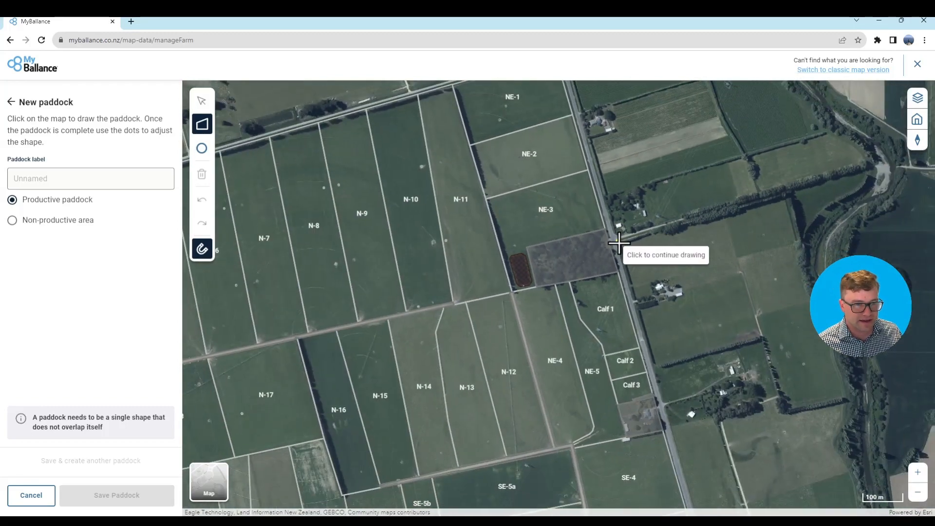
{"action": "left_click", "coordinate": [654, 371]}
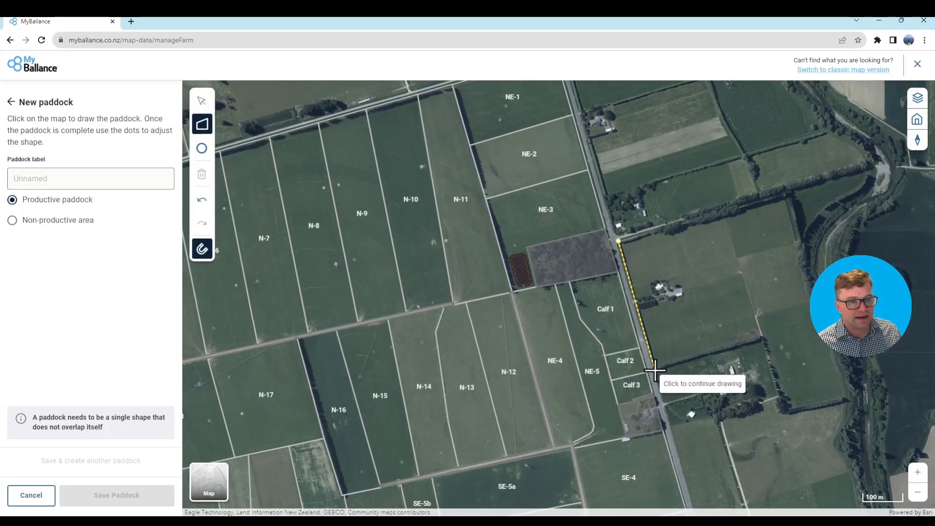
{"action": "left_click", "coordinate": [765, 341]}
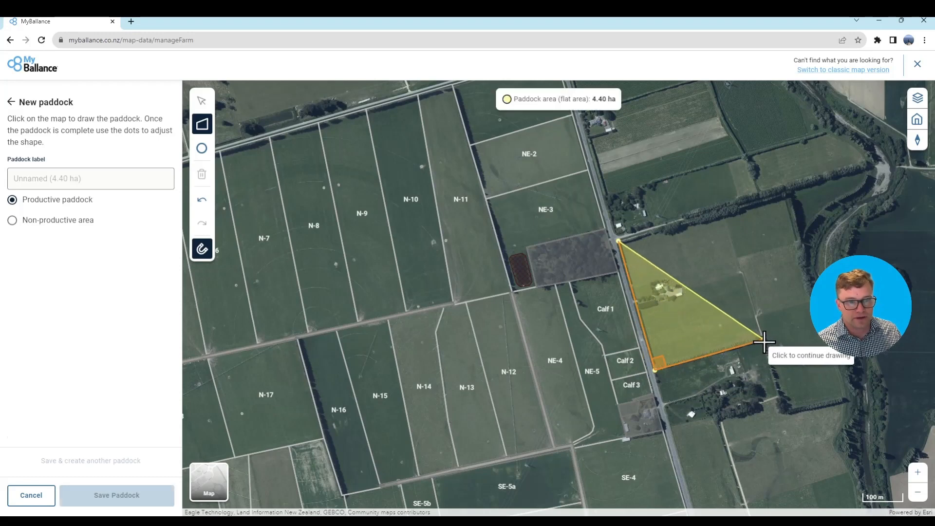
{"action": "left_click", "coordinate": [787, 412]}
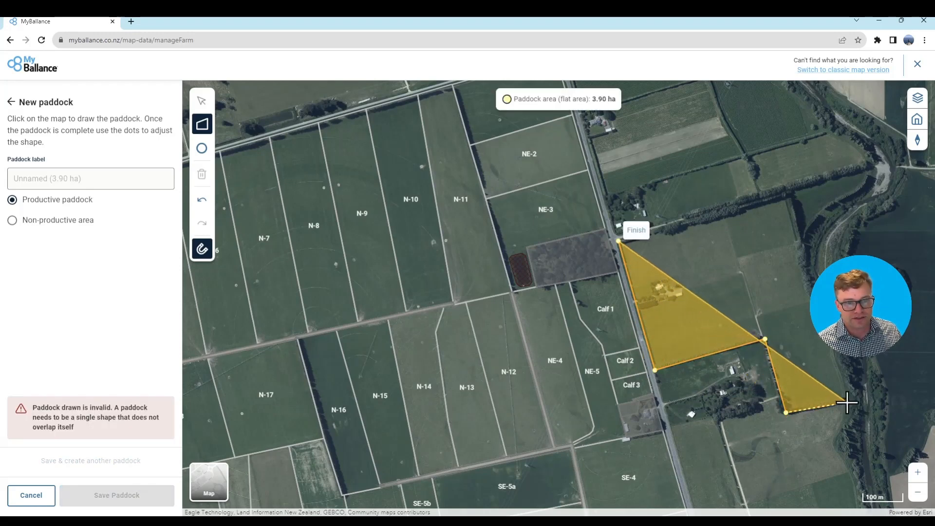
{"action": "left_click", "coordinate": [848, 400]}
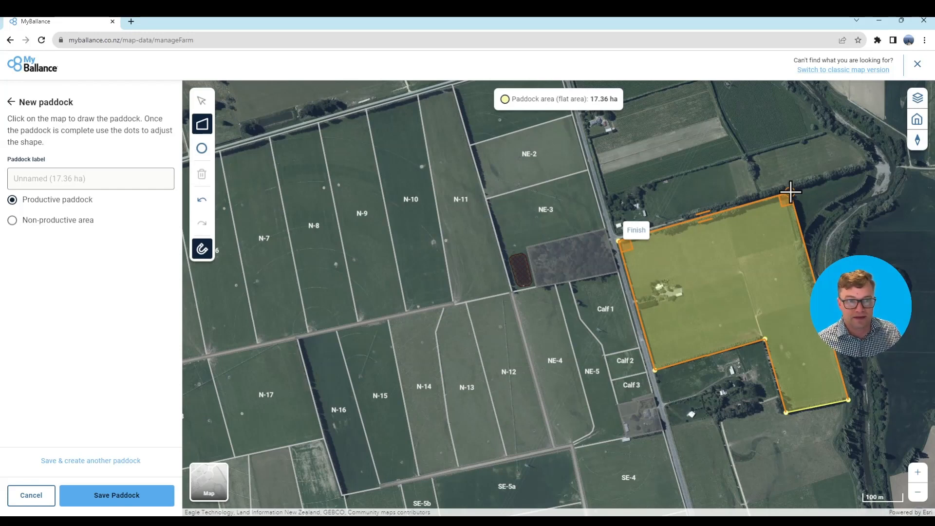
{"action": "double_click", "coordinate": [790, 193]}
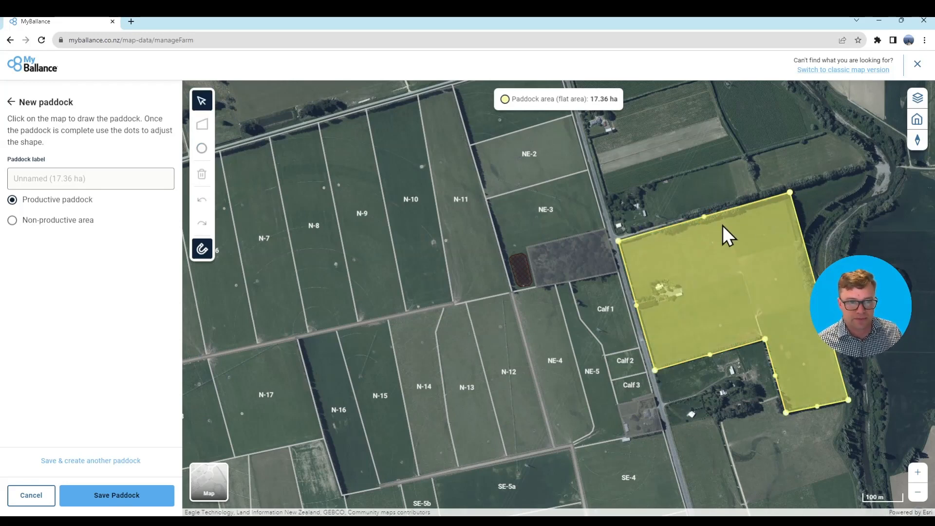
Label the drawn paddock "New Paddock" and save it
{"action": "left_click", "coordinate": [86, 181]}
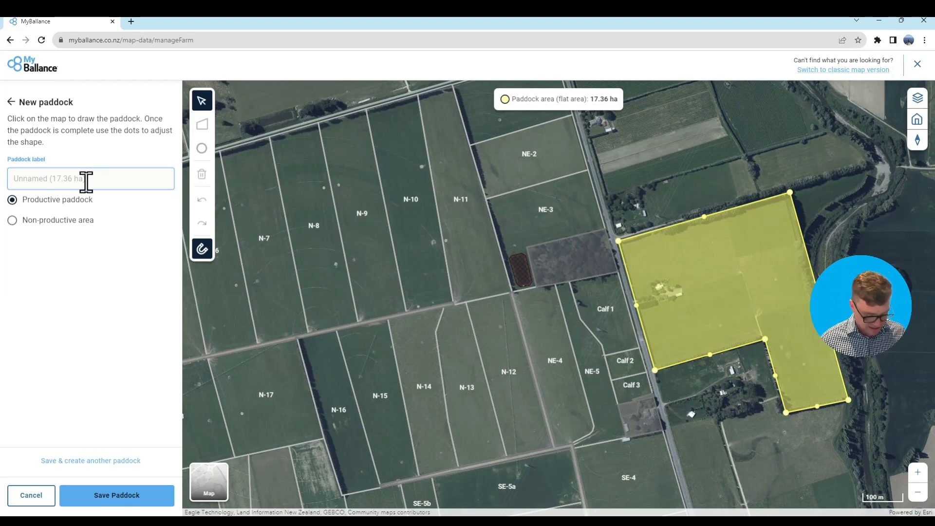
{"action": "type", "text": "New Paddo"}
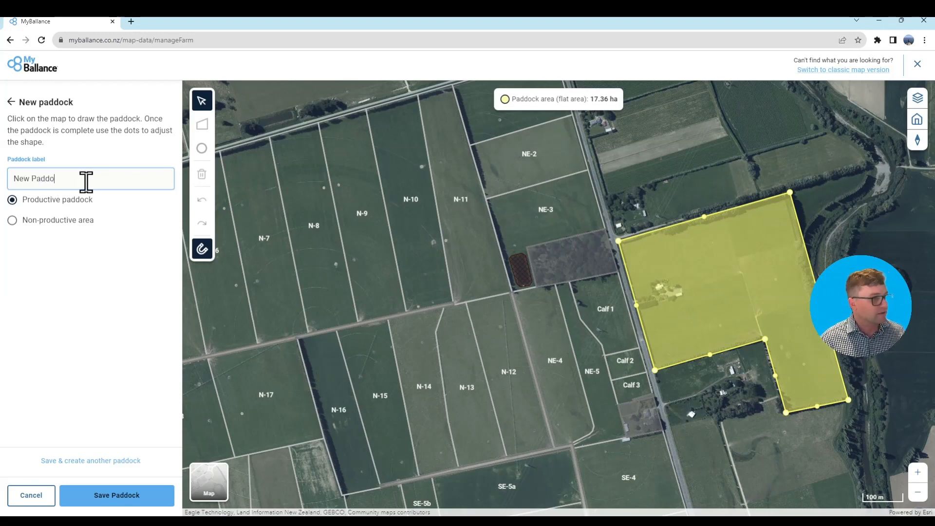
{"action": "type", "text": "ck"}
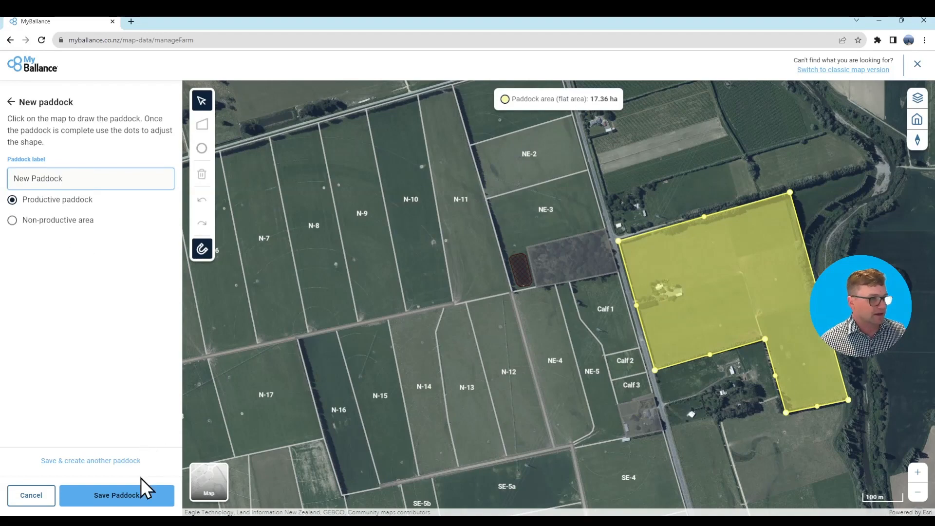
{"action": "left_click", "coordinate": [138, 499]}
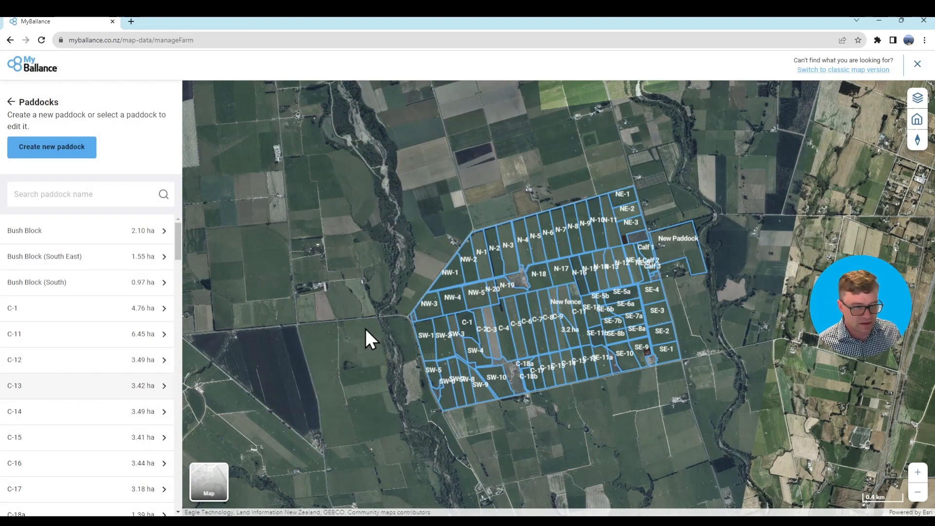
Extend New Paddock's southern boundary around the neighbouring houses to about 21.39 ha in total and save the change
{"action": "scroll", "coordinate": [694, 244], "scroll_direction": "up", "scroll_amount": 1}
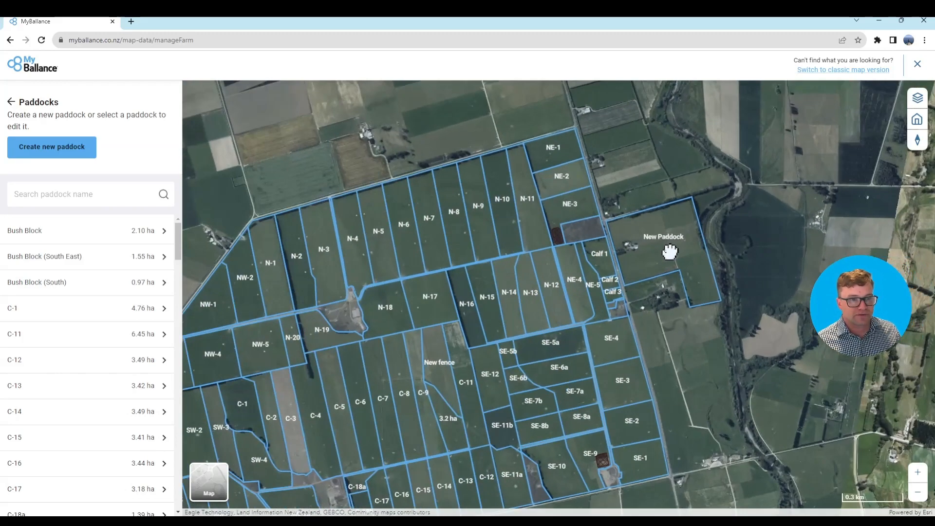
{"action": "scroll", "coordinate": [672, 251], "scroll_direction": "up", "scroll_amount": 1}
{"action": "left_click", "coordinate": [673, 255]}
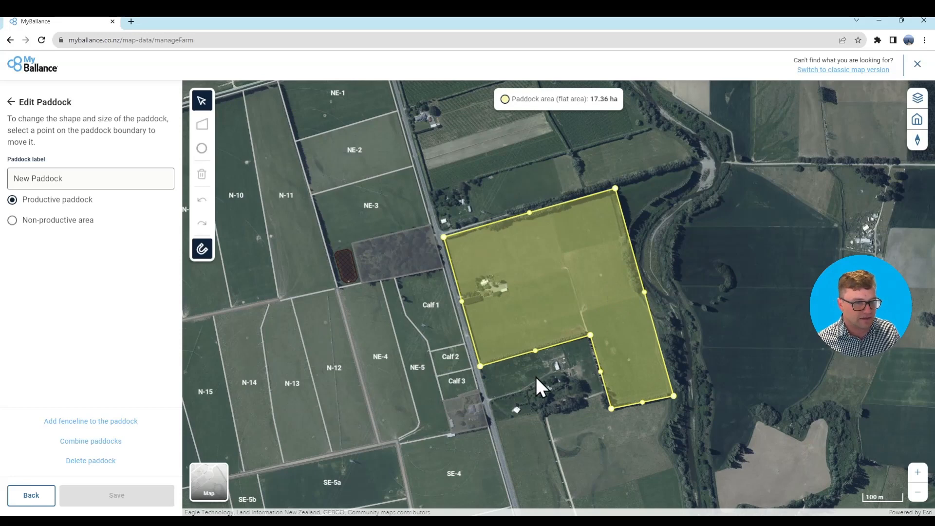
{"action": "left_click", "coordinate": [535, 350]}
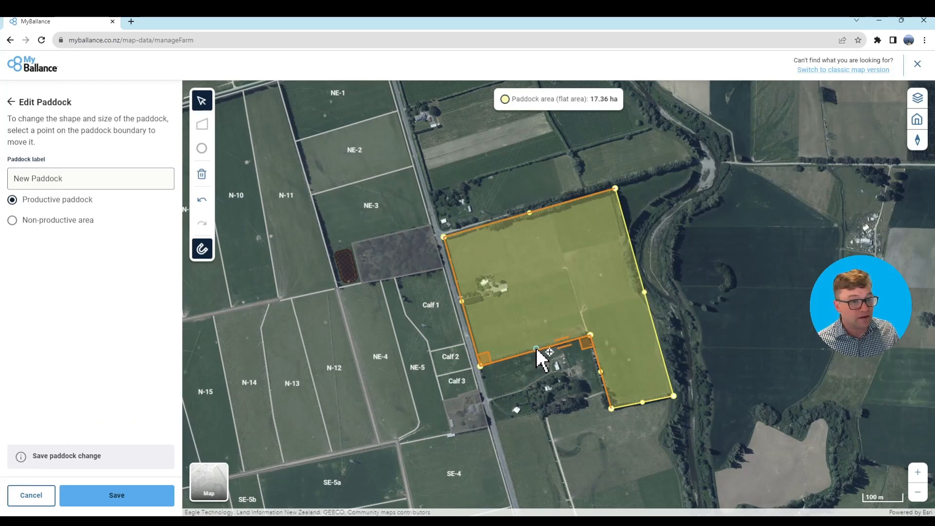
{"action": "left_click_drag", "start_coordinate": [534, 349], "coordinate": [497, 422]}
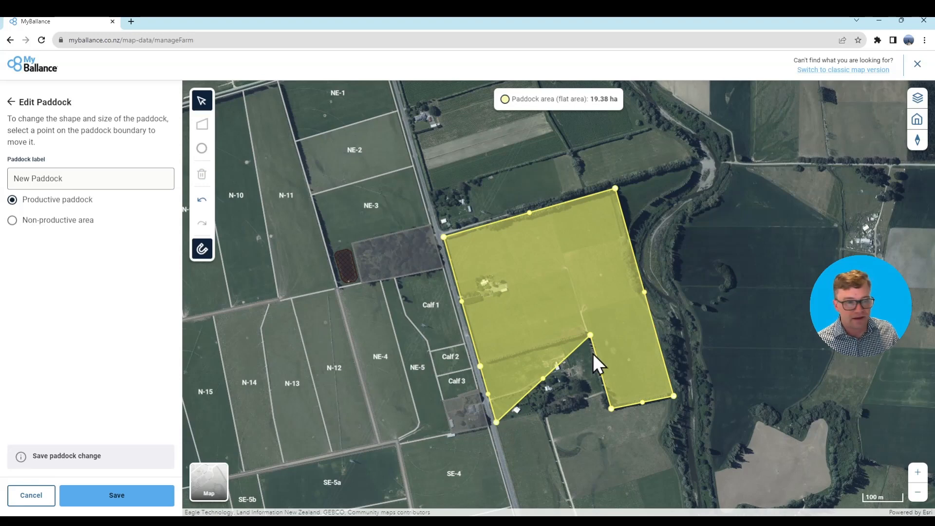
{"action": "left_click_drag", "start_coordinate": [589, 334], "coordinate": [606, 391]}
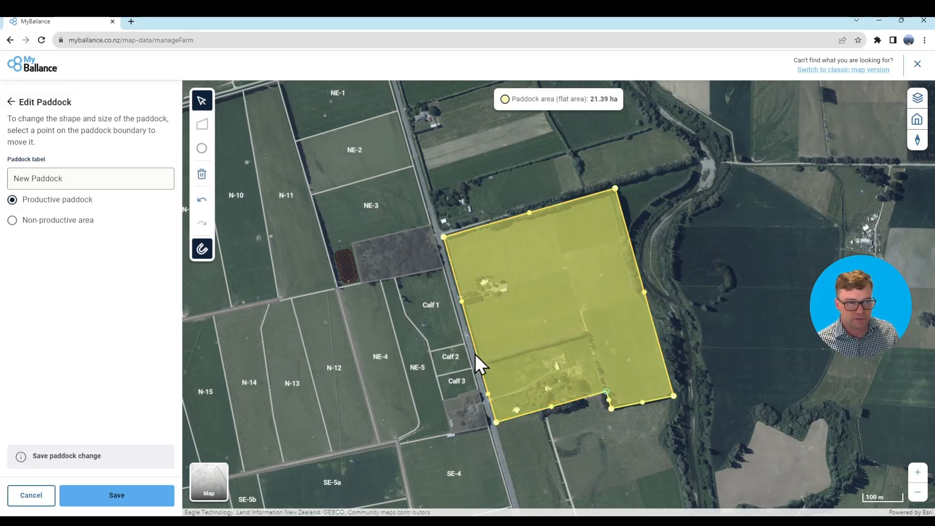
{"action": "left_click", "coordinate": [142, 504]}
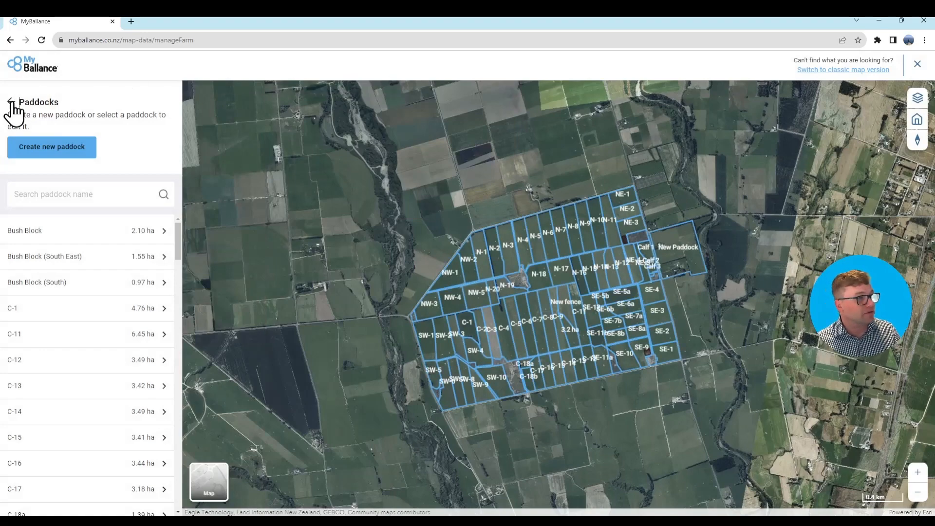
Rename New Paddock to "New Paddock (updates)", set it as a non-productive area and save
{"action": "left_click", "coordinate": [11, 102]}
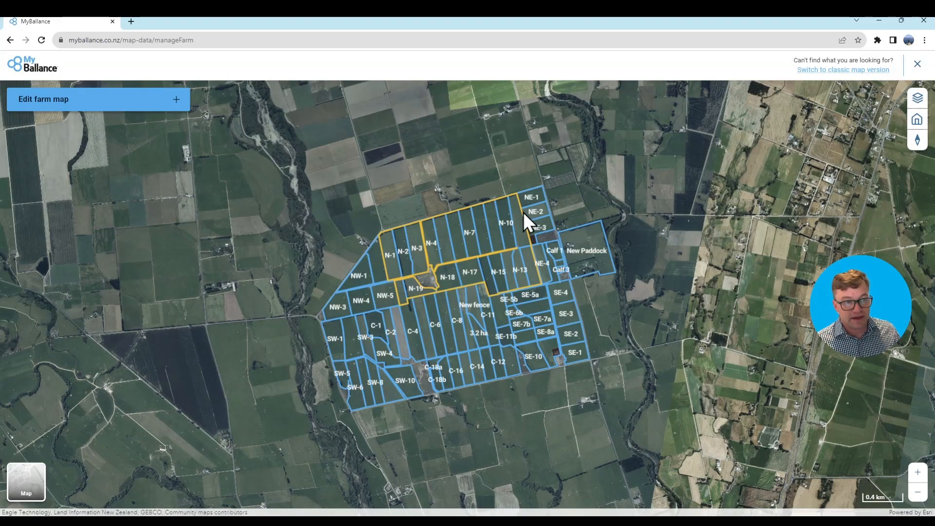
{"action": "left_click", "coordinate": [589, 235]}
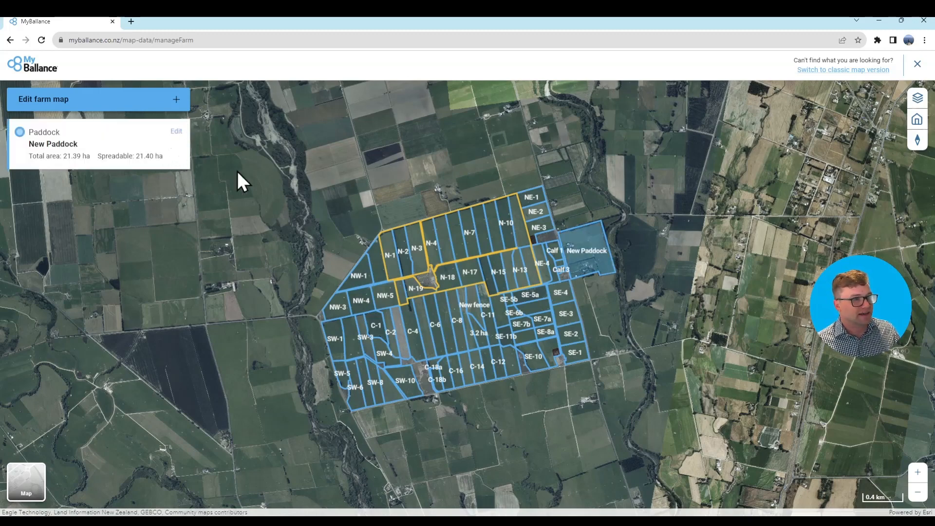
{"action": "left_click", "coordinate": [175, 132]}
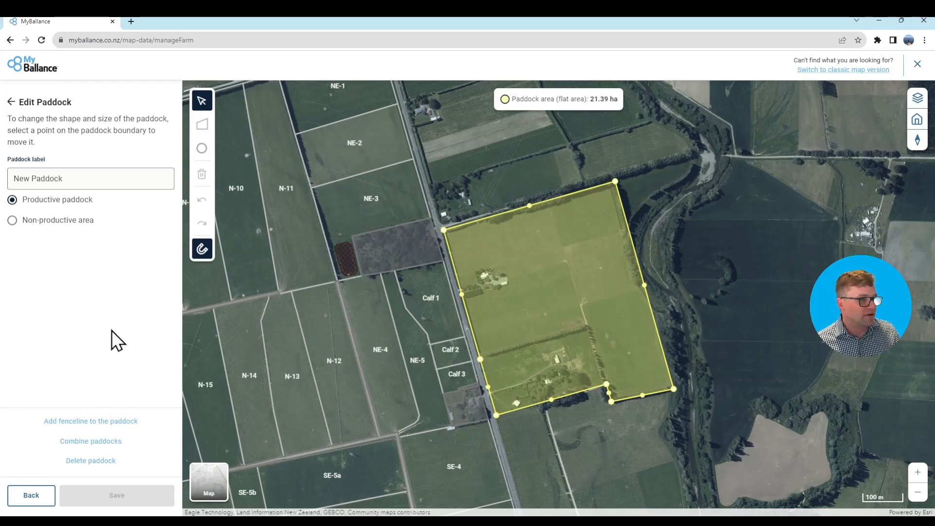
{"action": "left_click", "coordinate": [115, 181]}
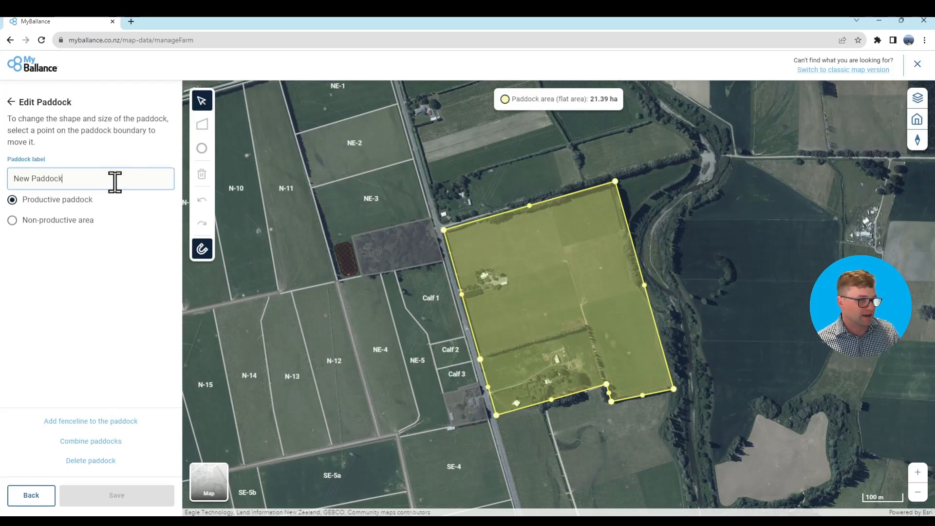
{"action": "type", "text": "("}
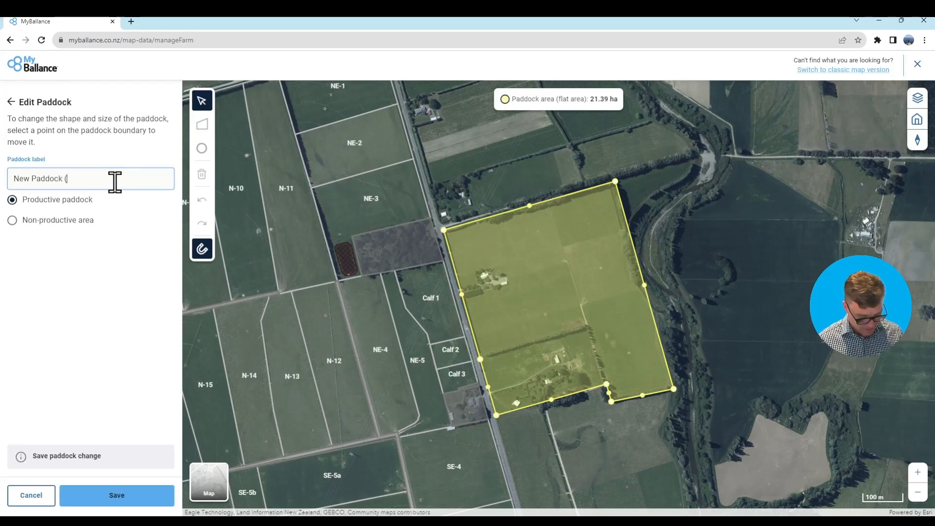
{"action": "type", "text": "updates)"}
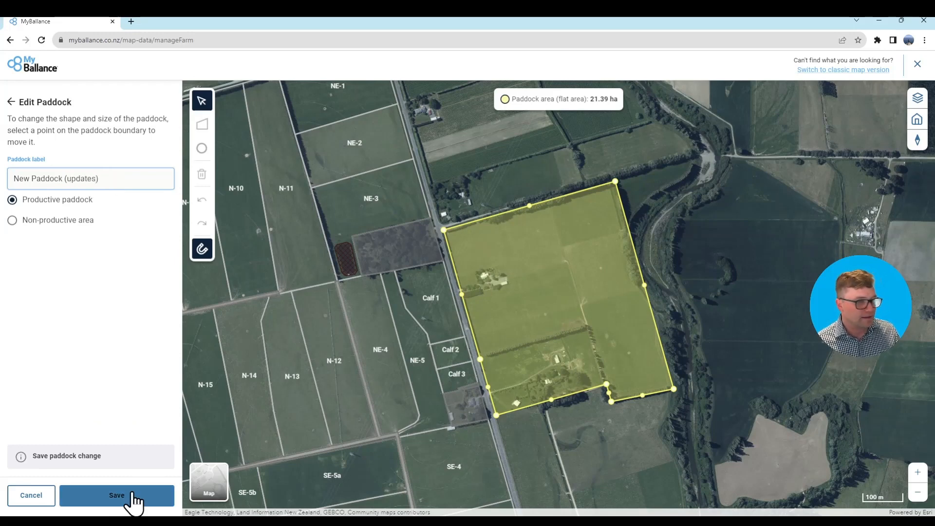
{"action": "left_click", "coordinate": [61, 220]}
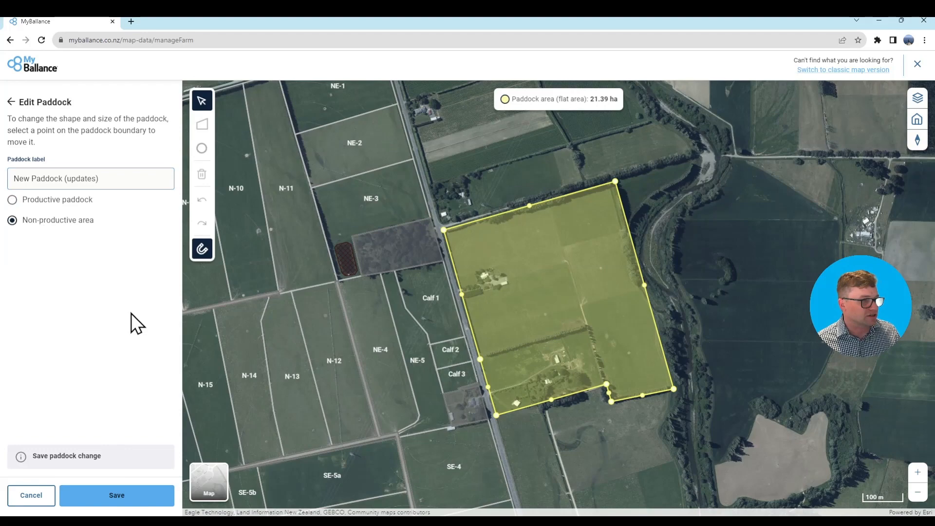
{"action": "left_click", "coordinate": [115, 493]}
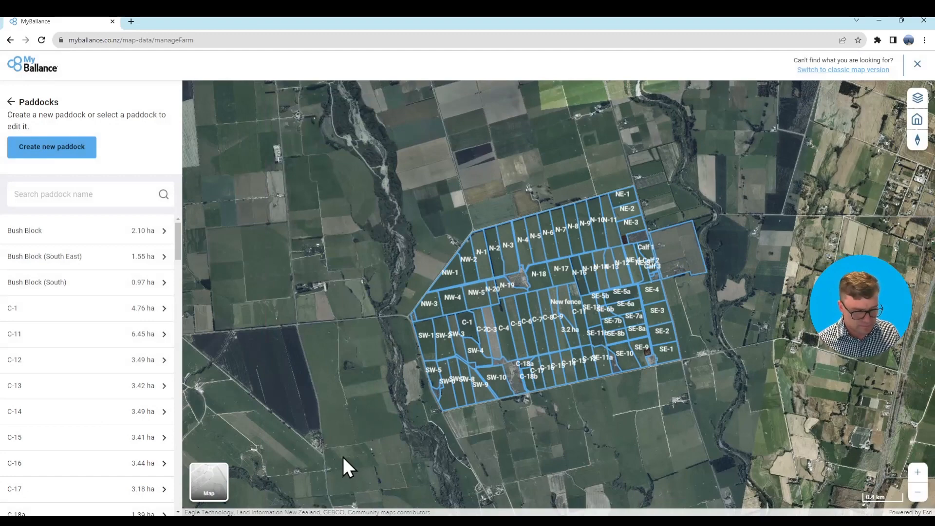
Open the non-productive area east of the Calf paddocks for editing
{"action": "left_click", "coordinate": [684, 238]}
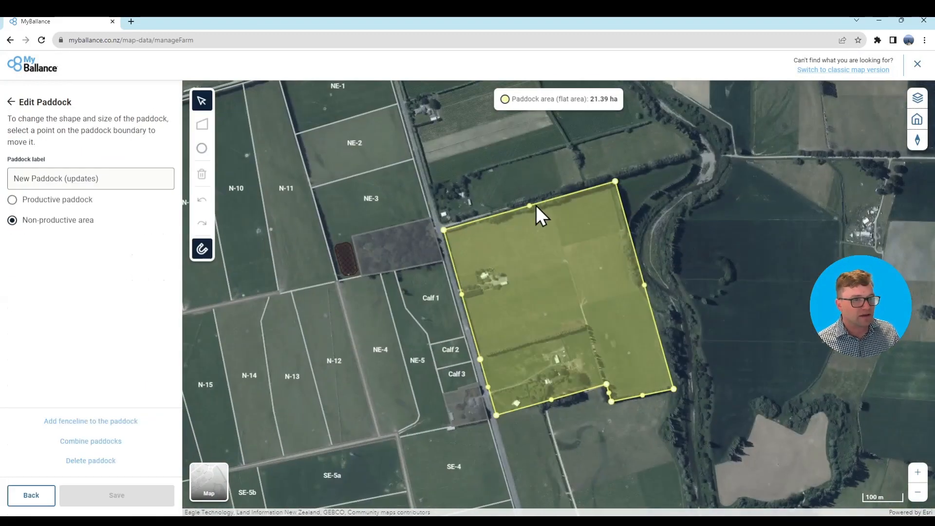
Try pulling the middle of the northern boundary inward, undo the move and delete the added boundary point
{"action": "left_click_drag", "start_coordinate": [531, 205], "coordinate": [565, 264]}
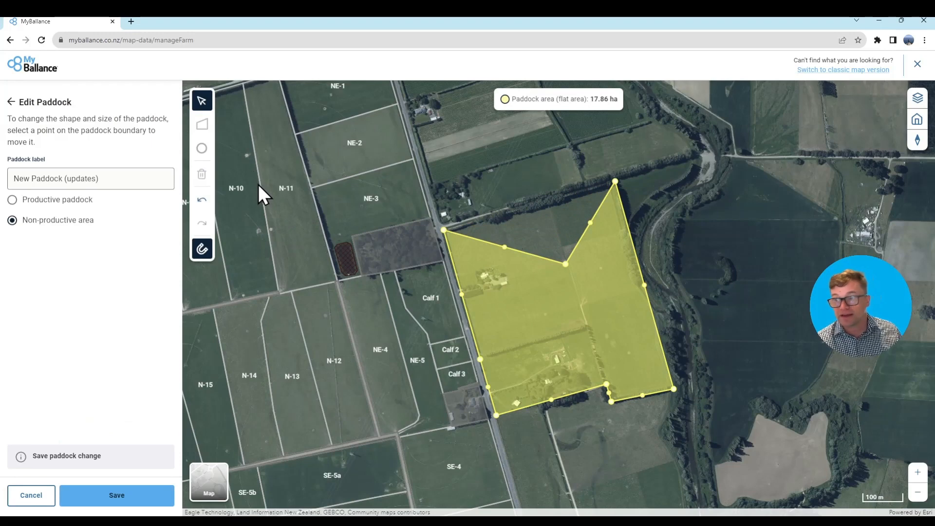
{"action": "left_click", "coordinate": [202, 200]}
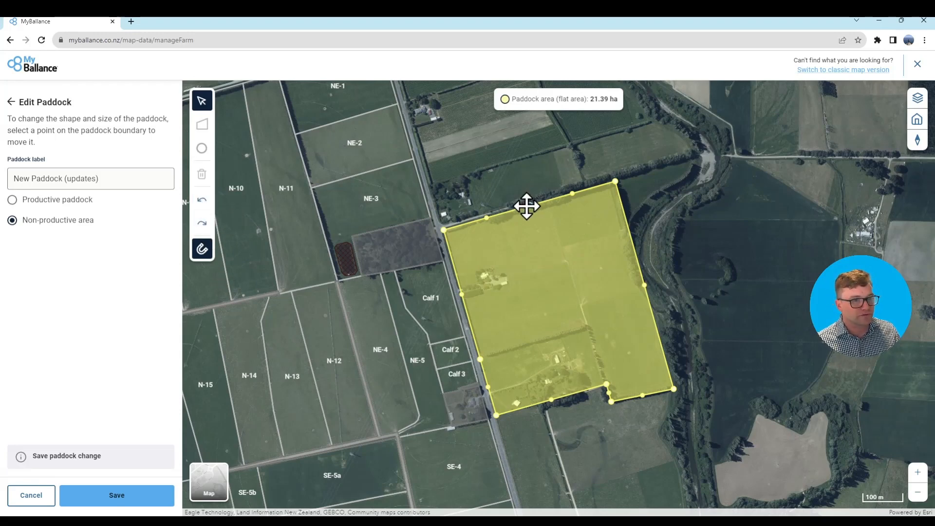
{"action": "left_click", "coordinate": [530, 205]}
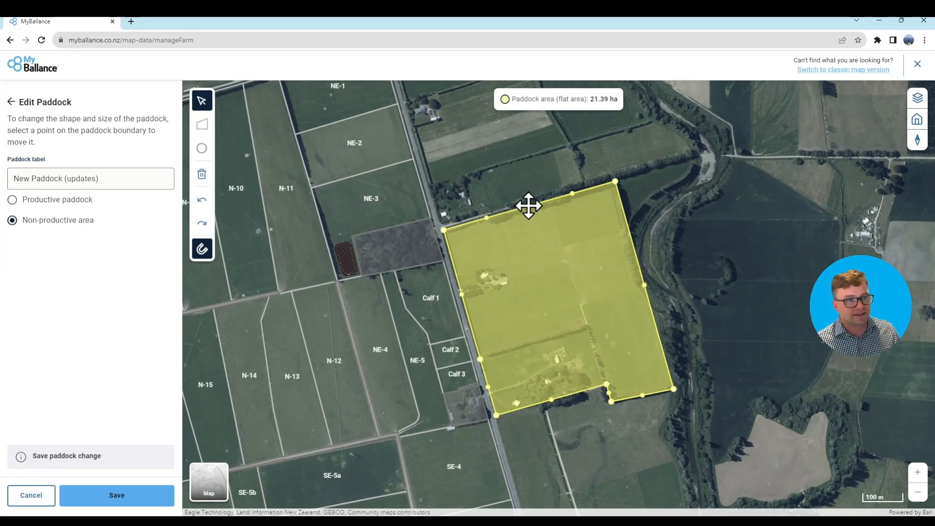
{"action": "left_click", "coordinate": [201, 175]}
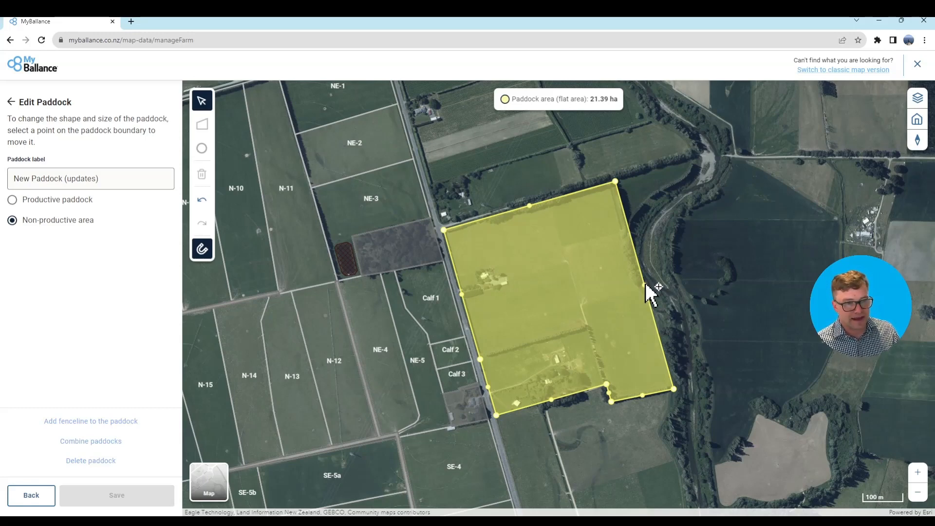
Reshape the area's eastern boundary with added points following the river to about 21.54 ha in total, and save
{"action": "left_click_drag", "start_coordinate": [644, 284], "coordinate": [626, 260]}
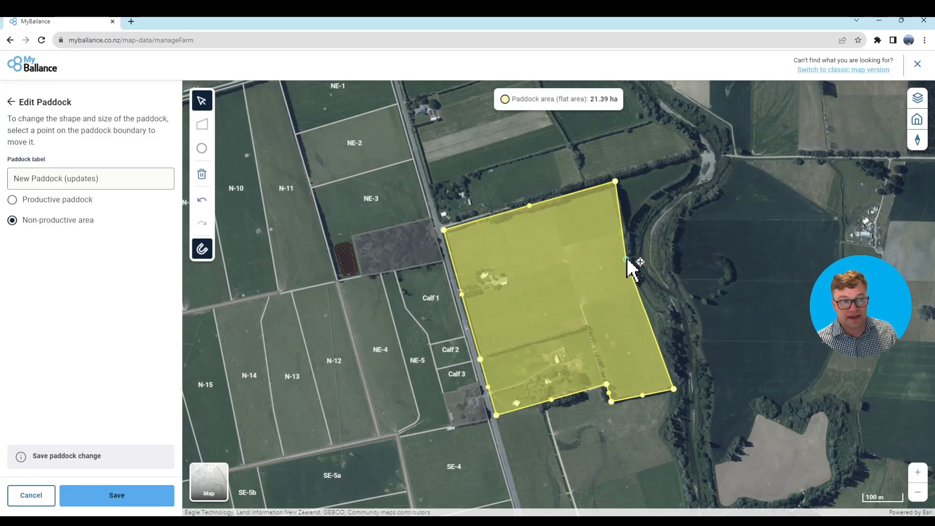
{"action": "left_click_drag", "start_coordinate": [627, 260], "coordinate": [626, 260]}
{"action": "left_click_drag", "start_coordinate": [649, 320], "coordinate": [654, 297]}
{"action": "left_click_drag", "start_coordinate": [663, 340], "coordinate": [670, 335]}
{"action": "left_click_drag", "start_coordinate": [677, 336], "coordinate": [675, 336]}
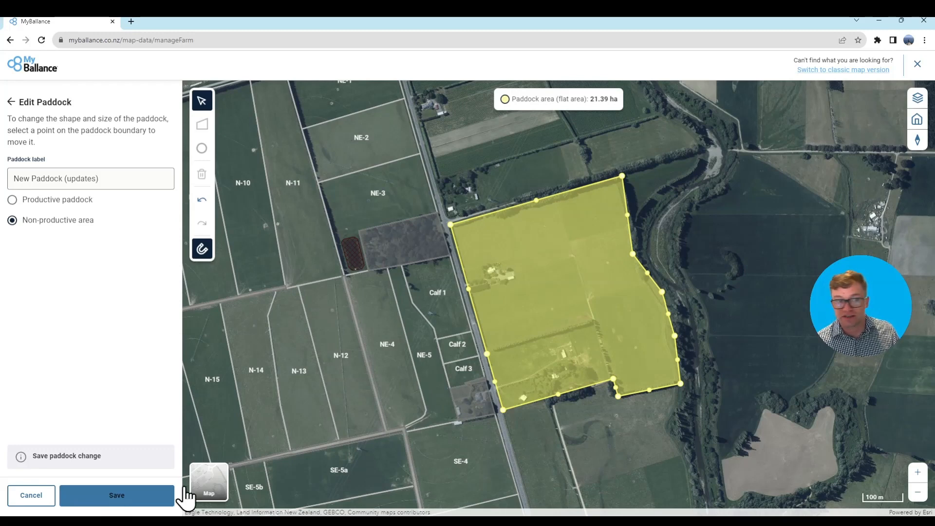
{"action": "left_click", "coordinate": [628, 216]}
{"action": "left_click_drag", "start_coordinate": [629, 214], "coordinate": [634, 221]}
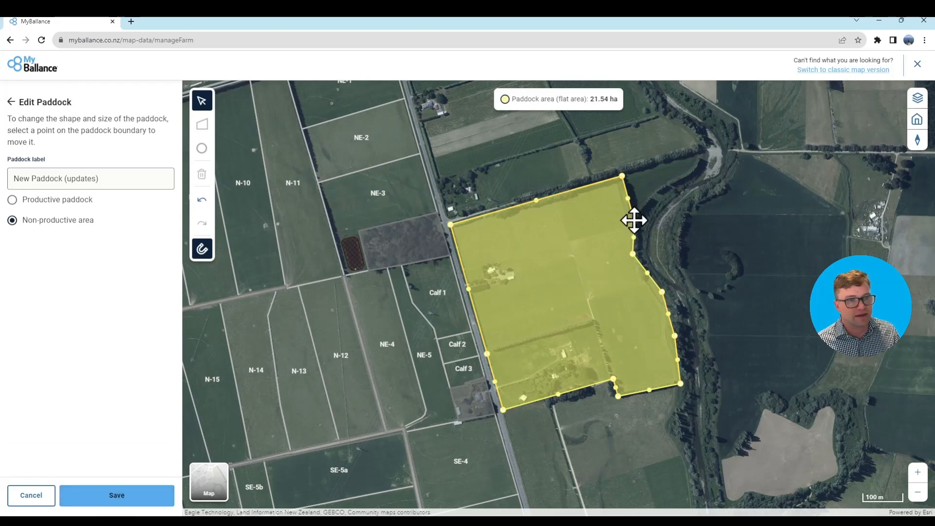
{"action": "left_click", "coordinate": [120, 502]}
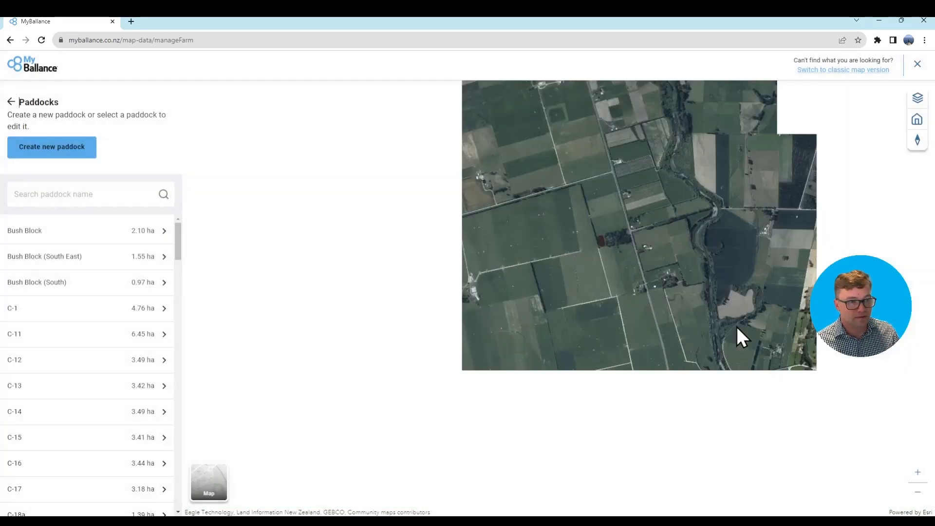